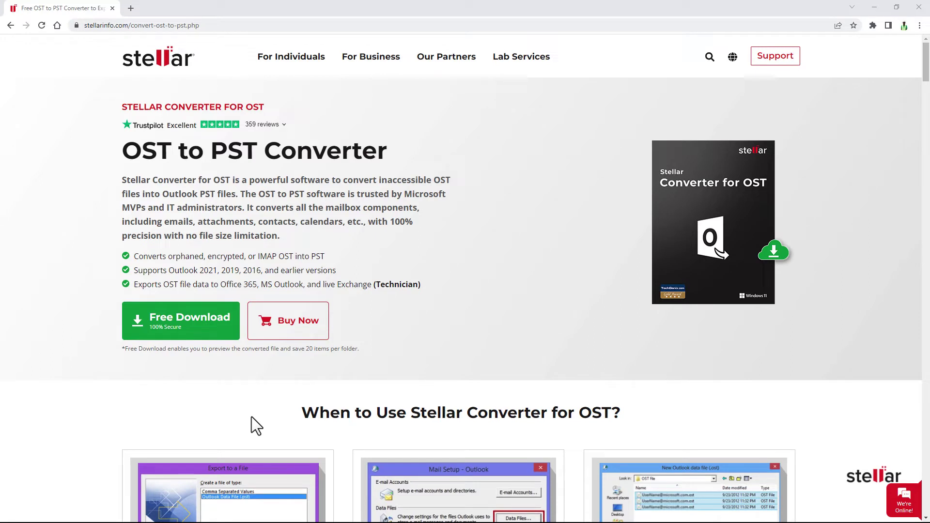
Step: Download the free Stellar Converter for OST installer from the Stellar OST to PST page
left_click(190, 326)
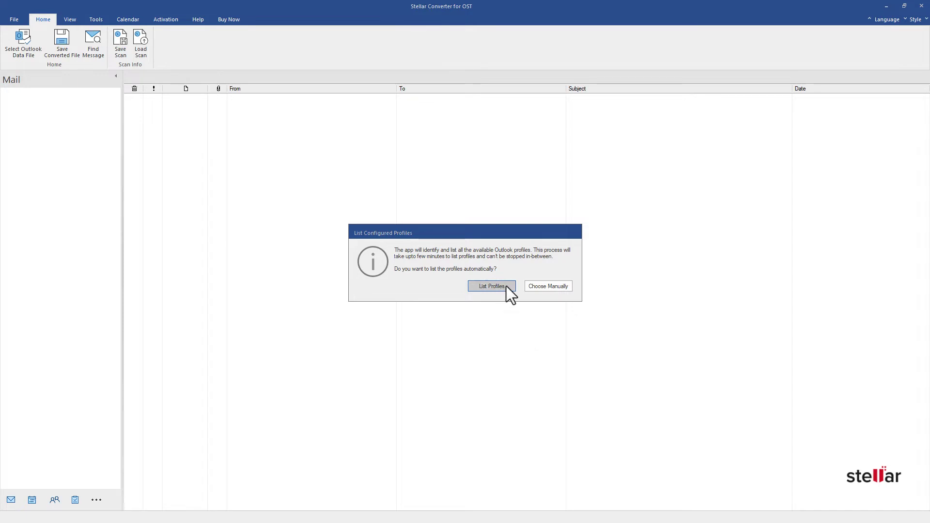
Step: Manually load the .ost mailbox file from Documents\Camtasia\Stellar and convert it
left_click(548, 287)
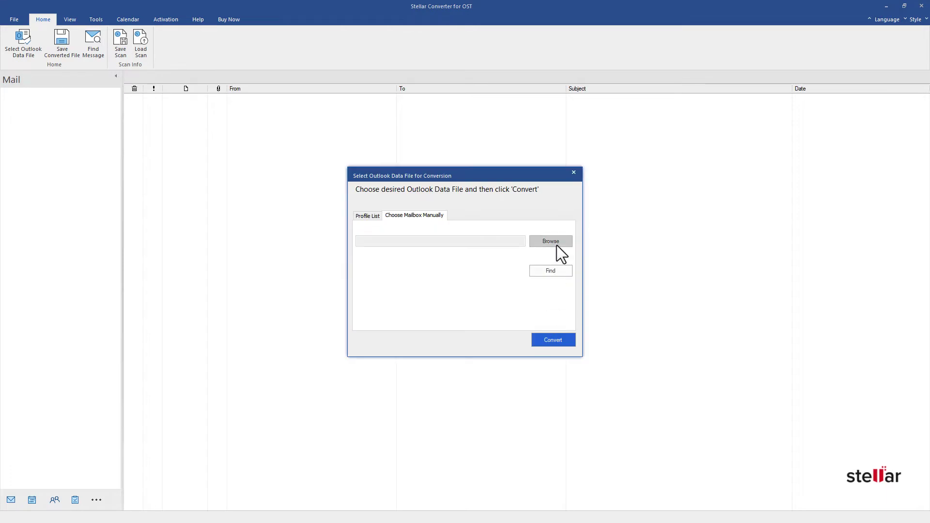
left_click(550, 241)
left_click(427, 214)
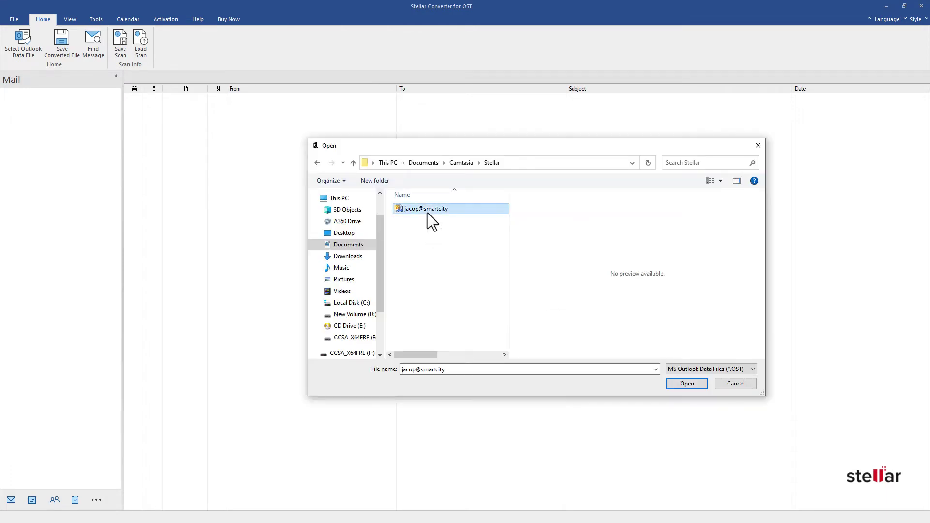
left_click(683, 383)
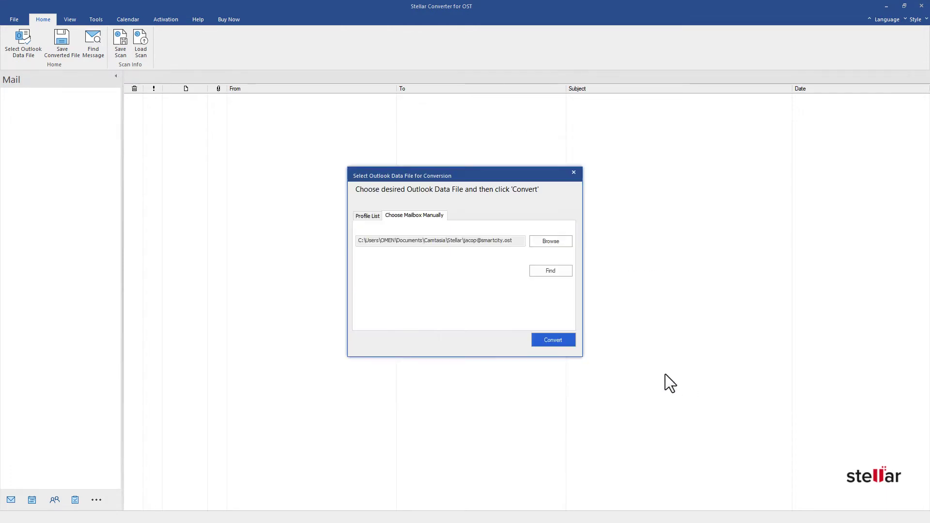
left_click(550, 344)
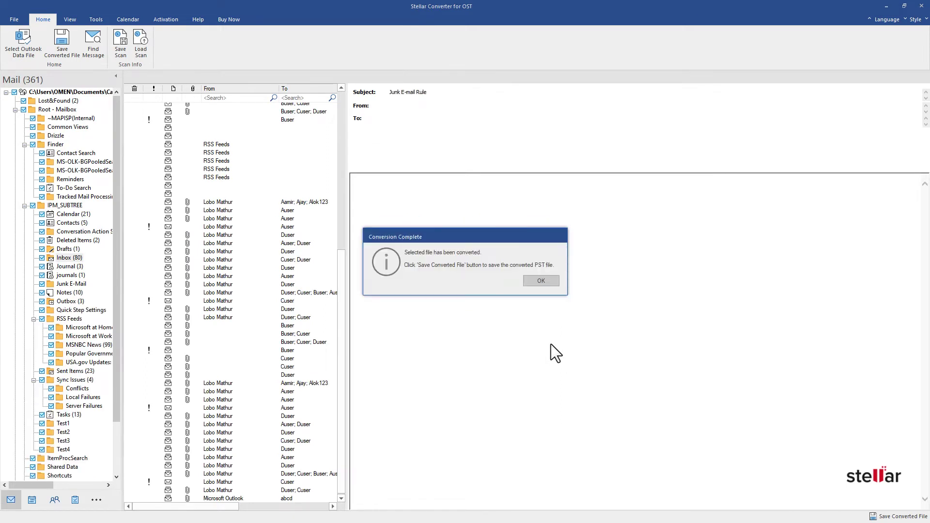
Step: Acknowledge Conversion Complete and preview the recovered Contacts, Calendar and Inbox (80)
left_click(543, 278)
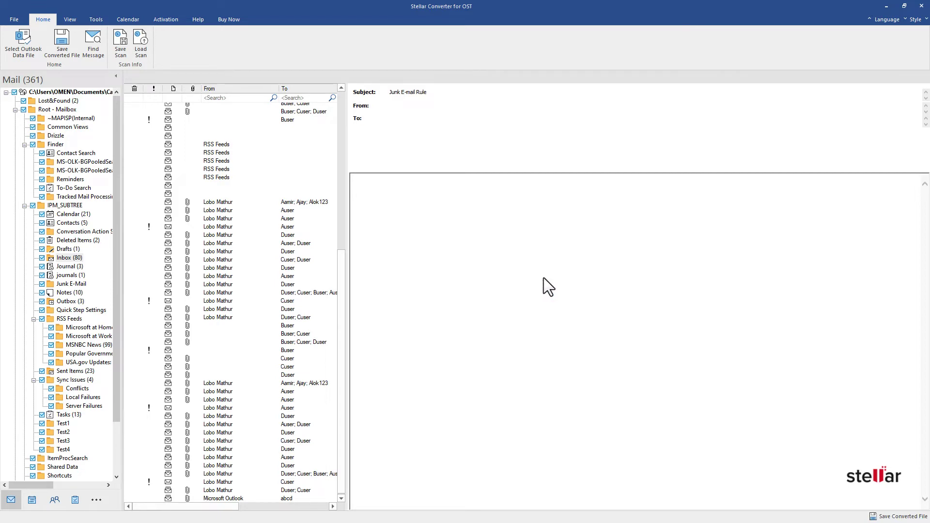
left_click(72, 222)
left_click(68, 215)
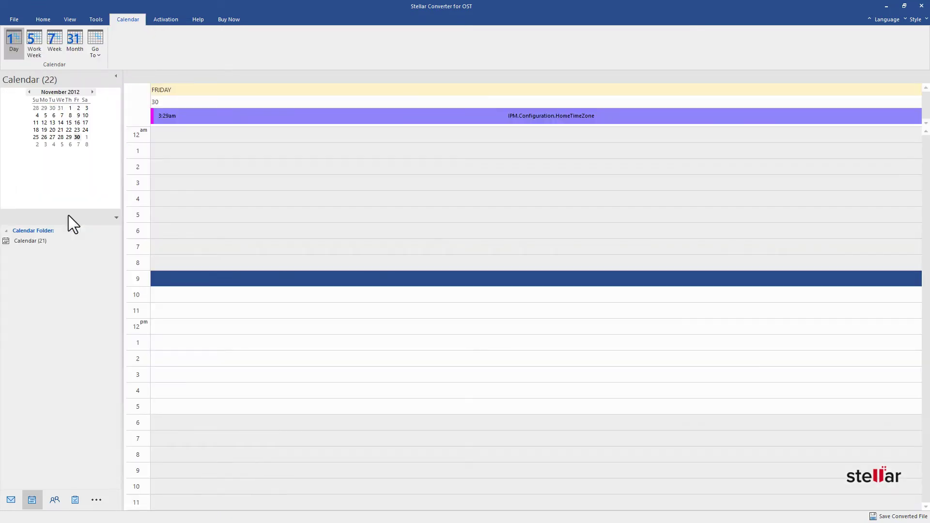
left_click(71, 259)
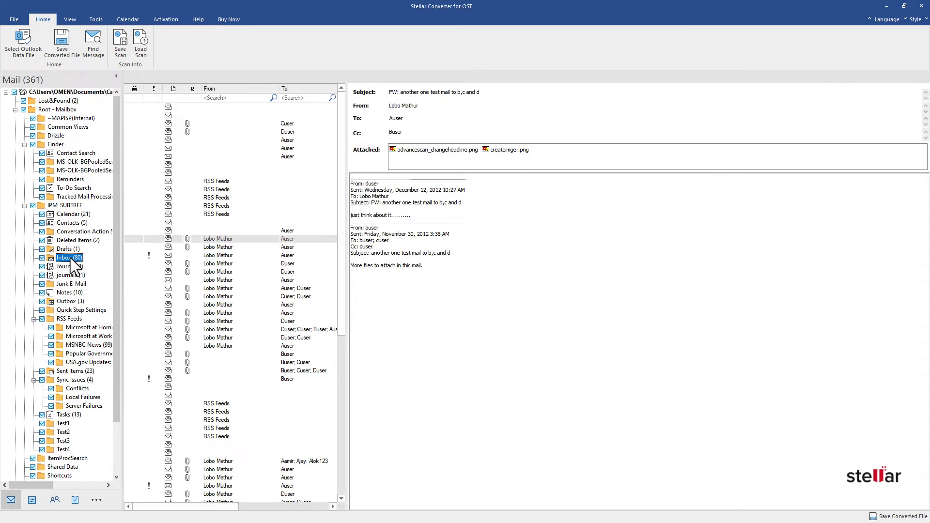
Step: Save the converted mailbox with PST as the save format
left_click(58, 40)
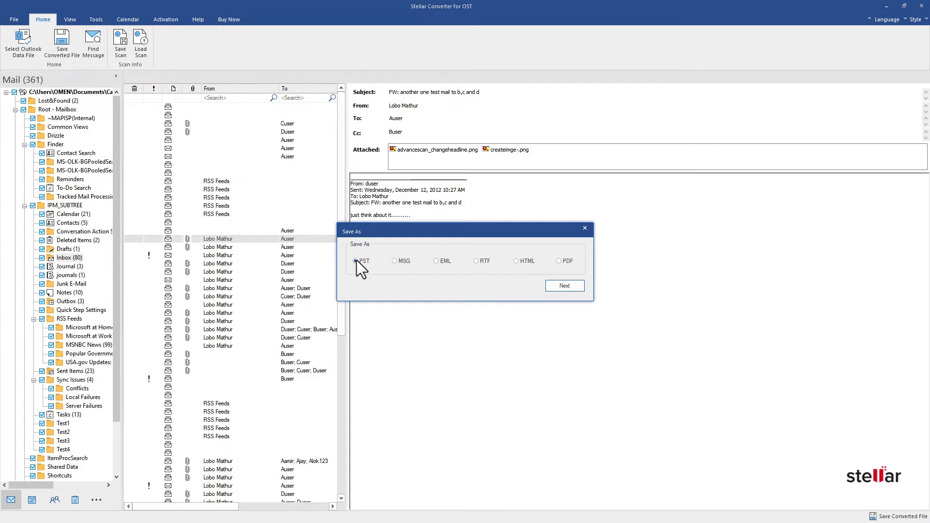
left_click(559, 286)
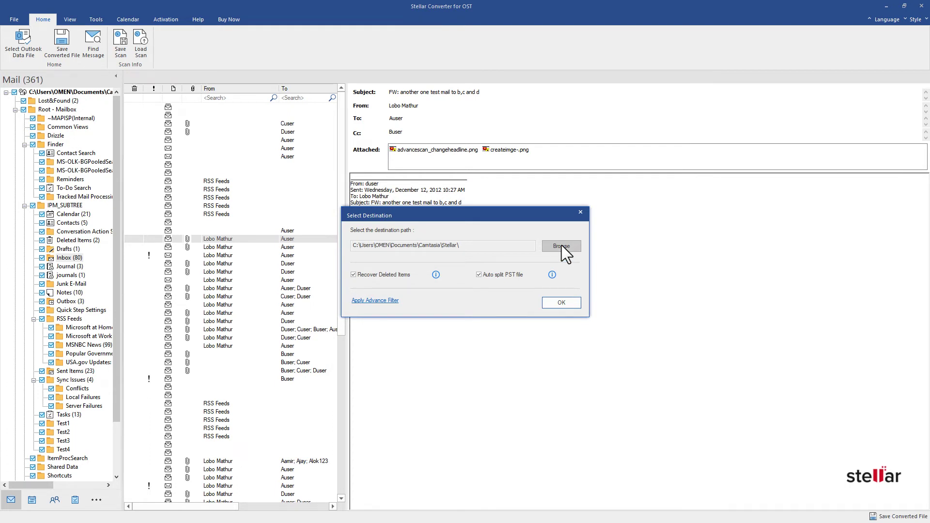
Step: Choose the Documents folder as the destination and save the converted PST
left_click(562, 245)
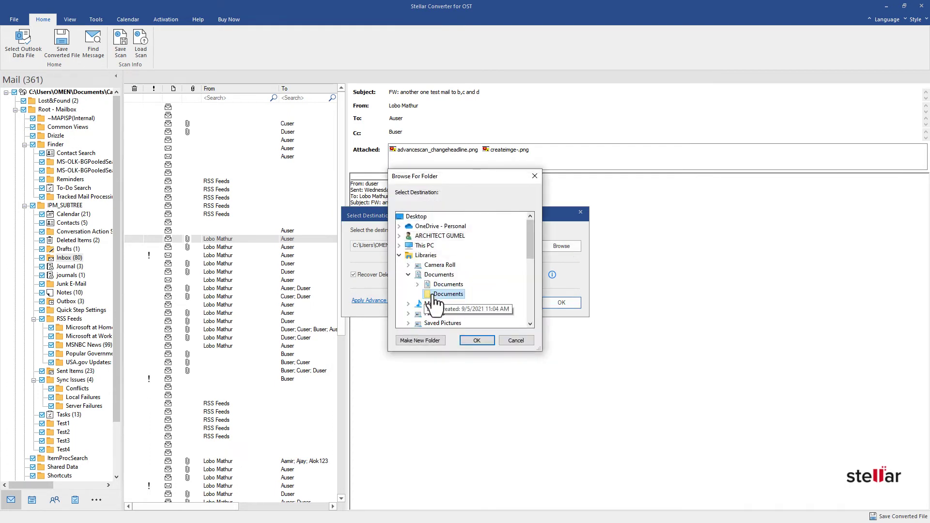
left_click(467, 339)
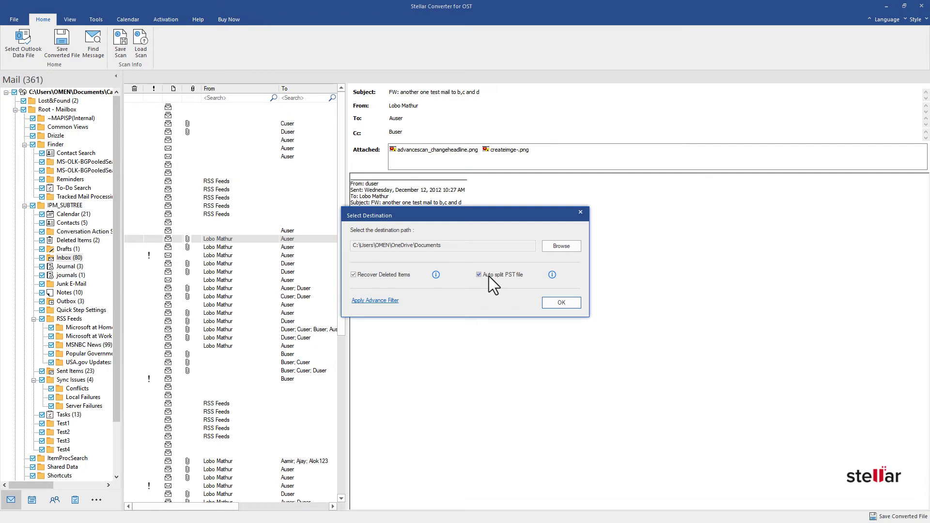
left_click(560, 300)
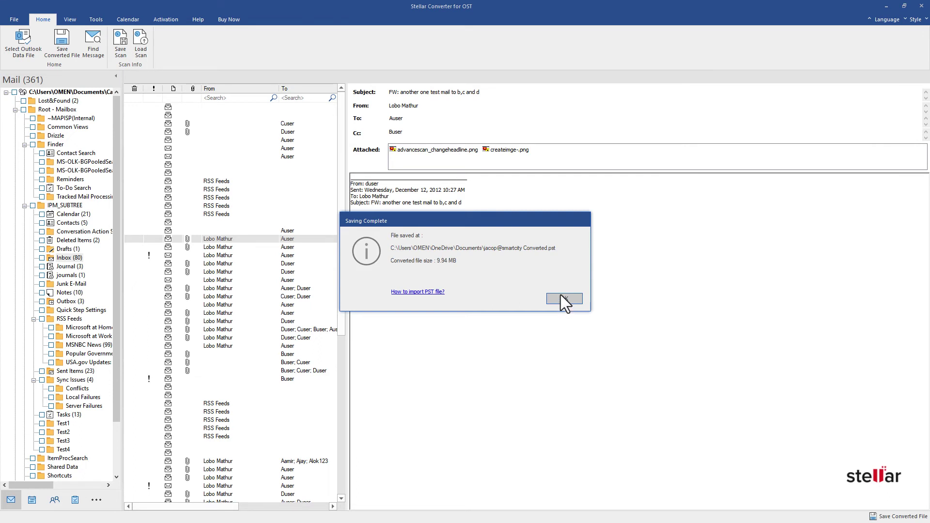
Step: Dismiss Saving Complete for the 9.94 MB PST to reveal Documents in File Explorer
left_click(560, 297)
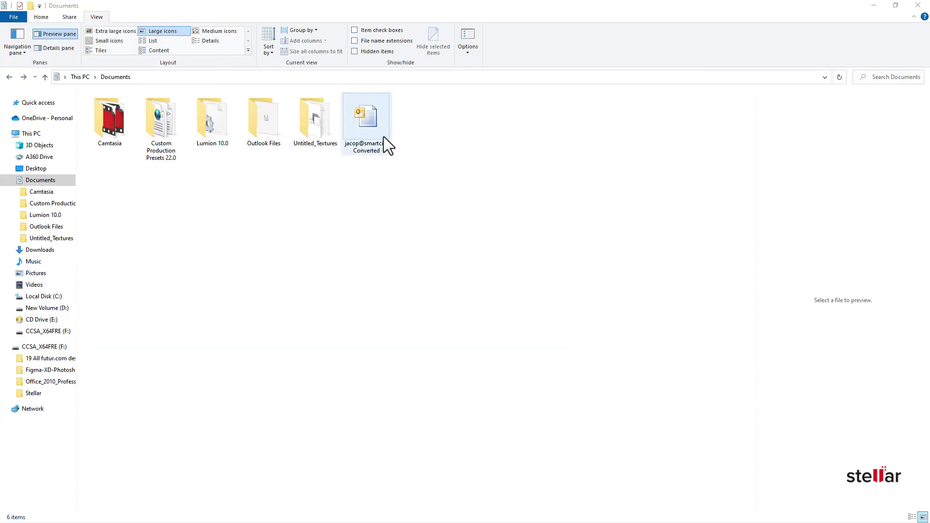
Step: Select the jacop@smartcity Converted PST file in the Documents folder
left_click(372, 129)
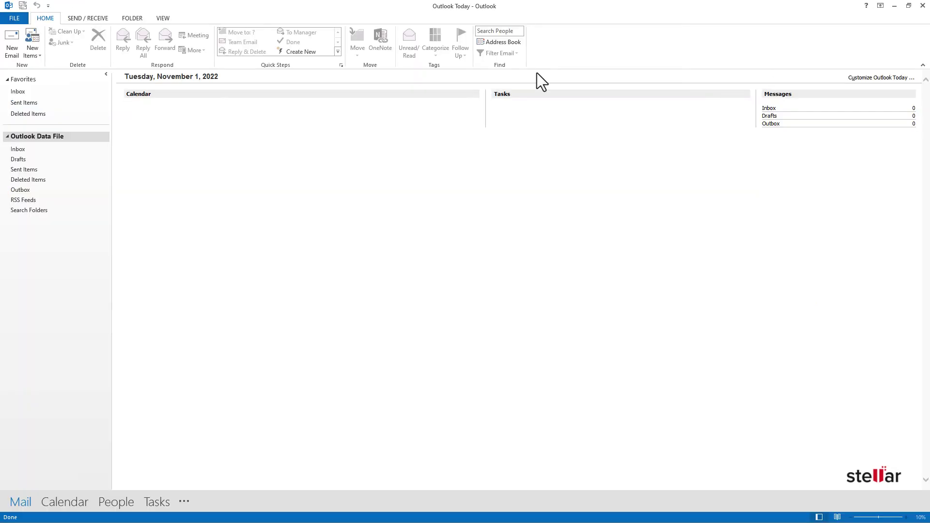
Step: Go to the Open & Export page under Outlook's FILE menu
left_click(14, 20)
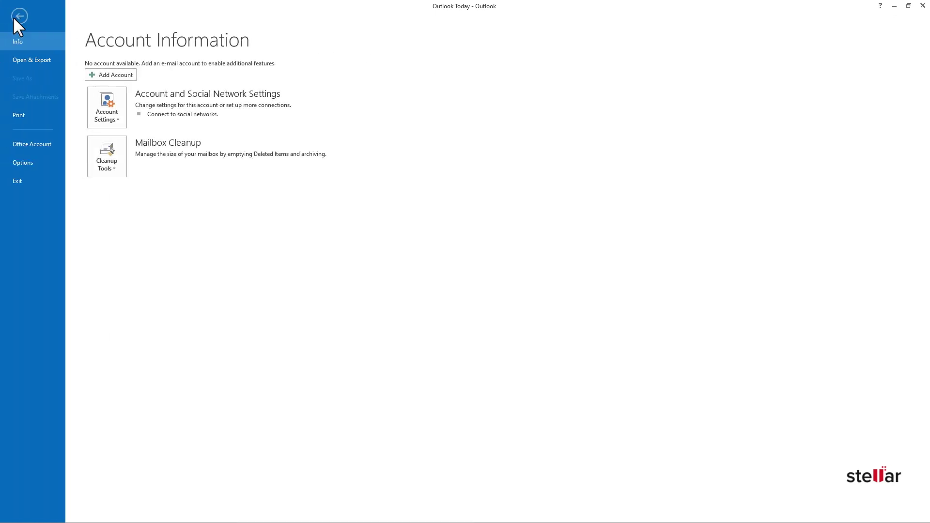
left_click(29, 62)
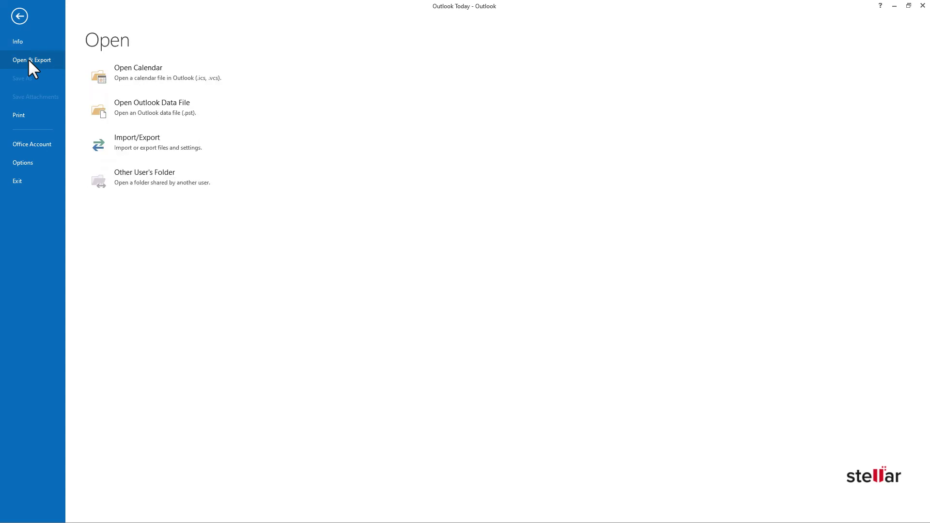
Step: Start Import/Export and choose importing an Outlook Data File (.pst) from another program or file
left_click(131, 149)
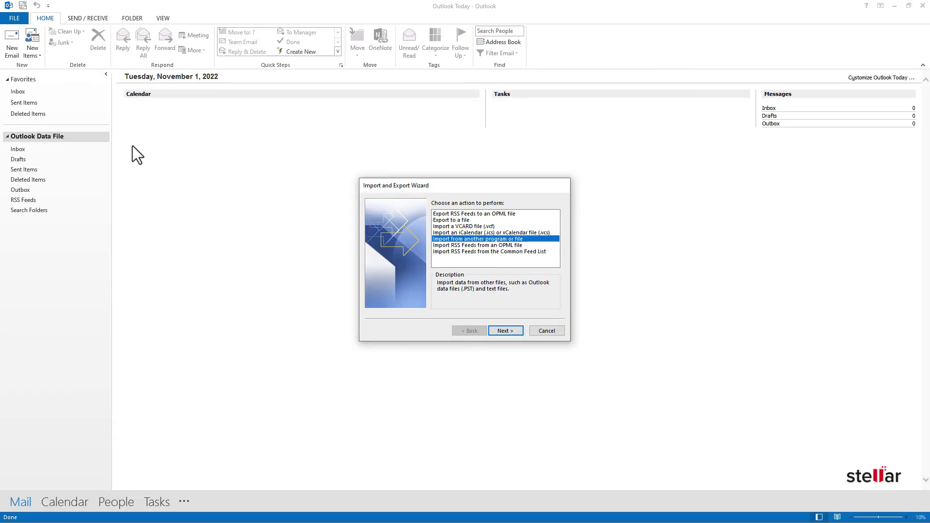
left_click(463, 242)
left_click(506, 332)
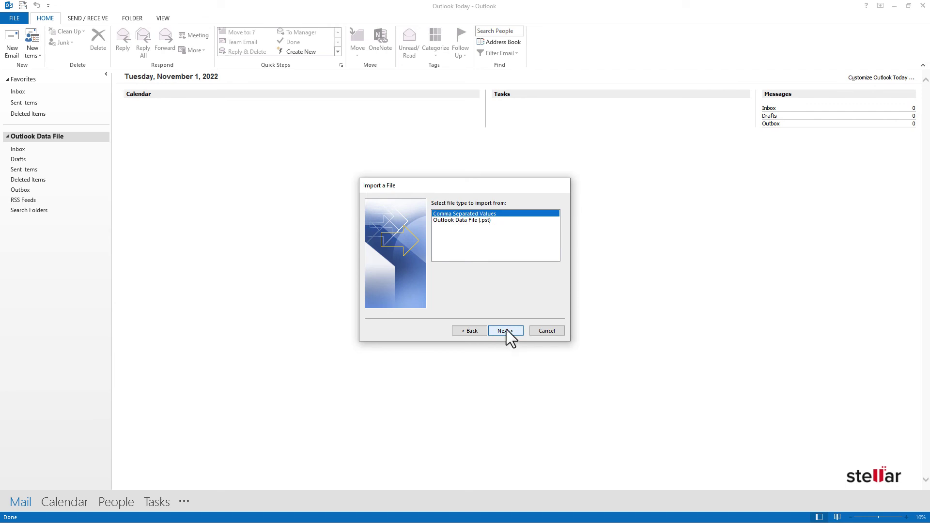
left_click(491, 221)
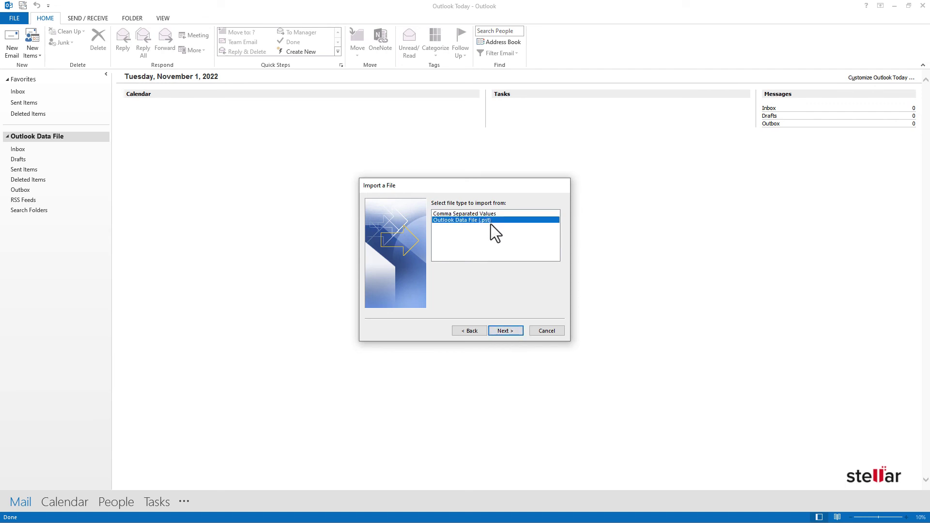
left_click(501, 328)
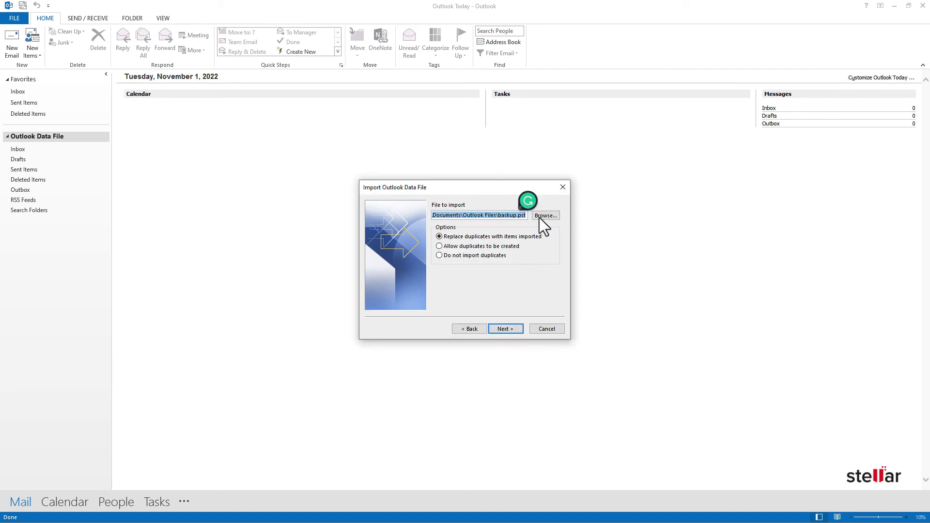
left_click(544, 216)
left_click(534, 327)
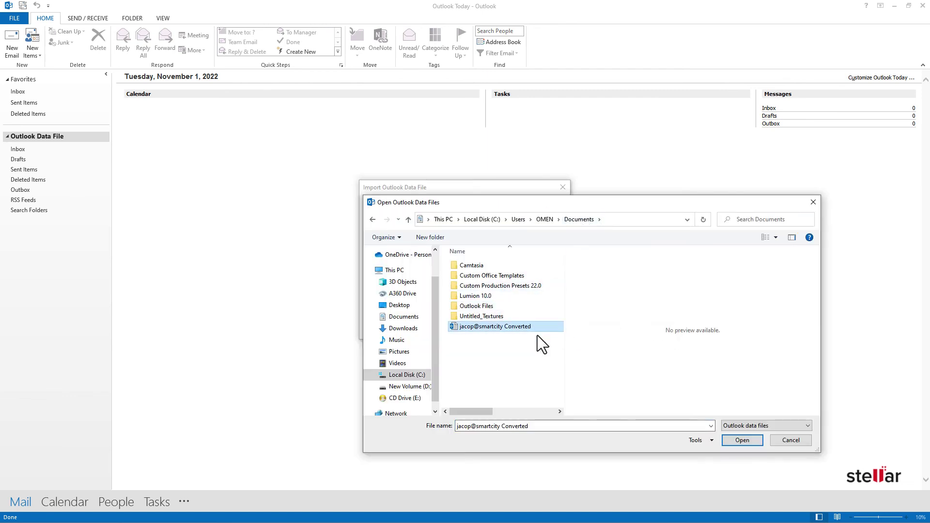
left_click(744, 441)
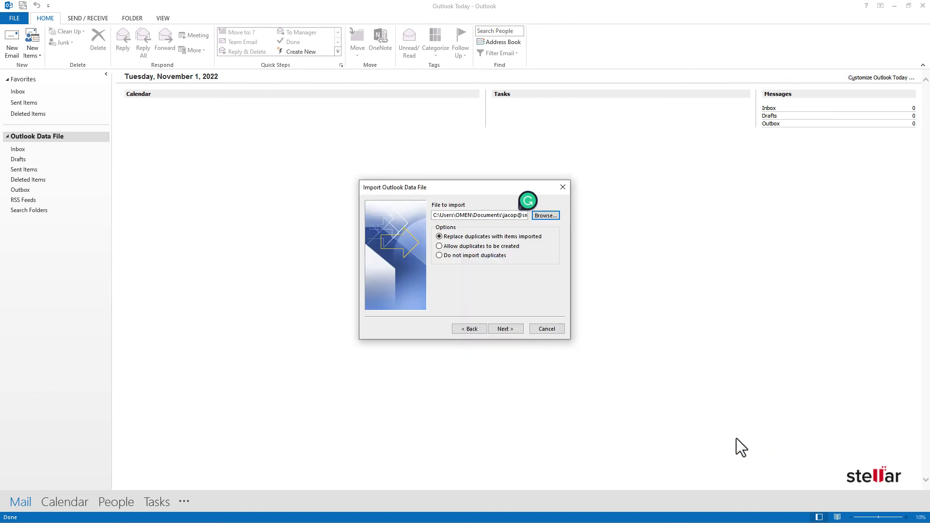
left_click(502, 329)
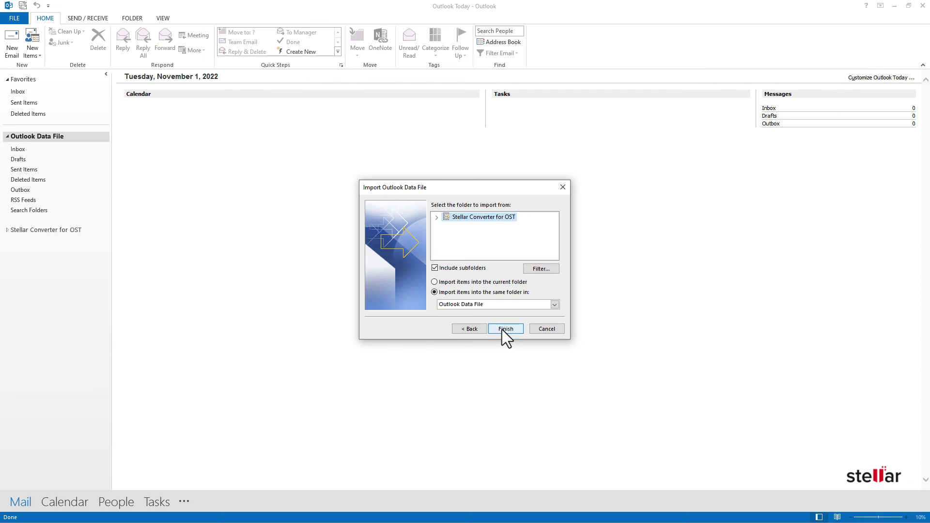
Step: Finish the PST import and open the Inbox under Outlook Data File
left_click(502, 330)
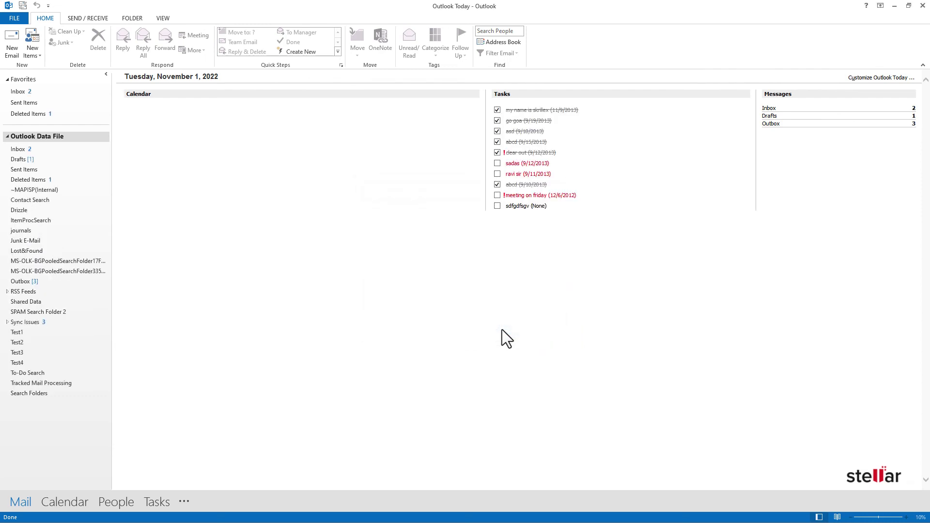
left_click(27, 150)
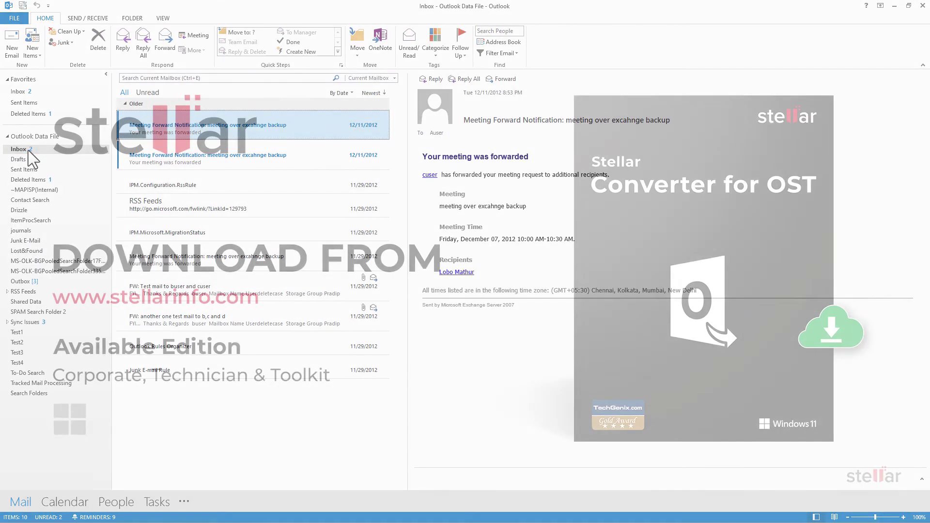